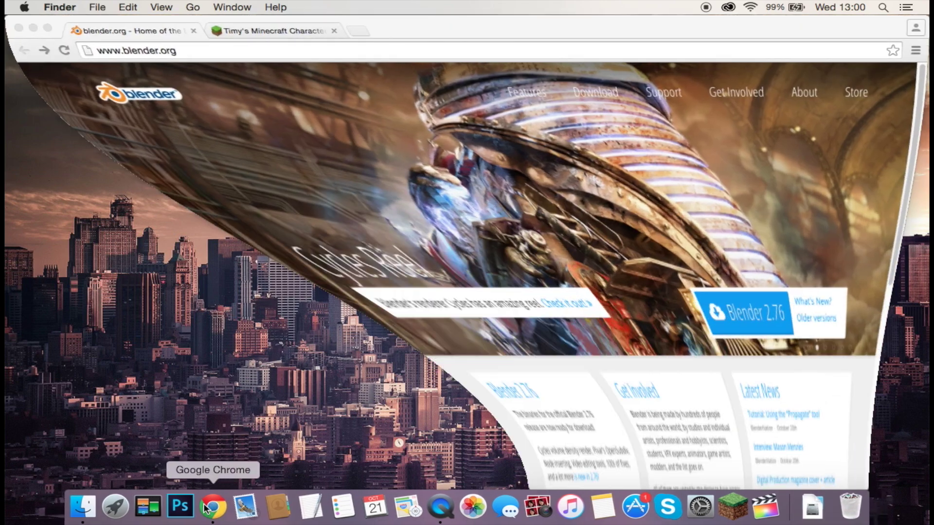
Switch between the Minecraft Forum thread and blender.org tabs, ending on blender.org.
click(217, 32)
click(165, 29)
click(226, 31)
click(157, 30)
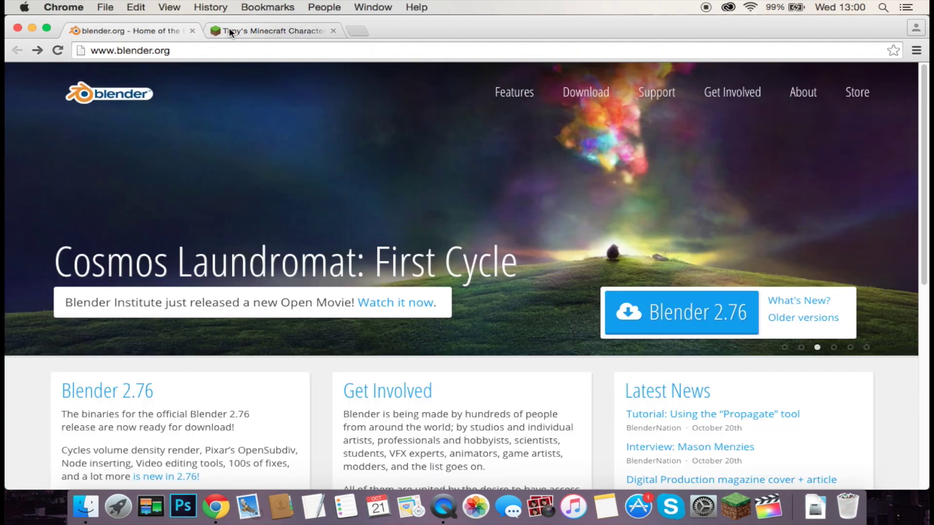
click(229, 30)
click(155, 30)
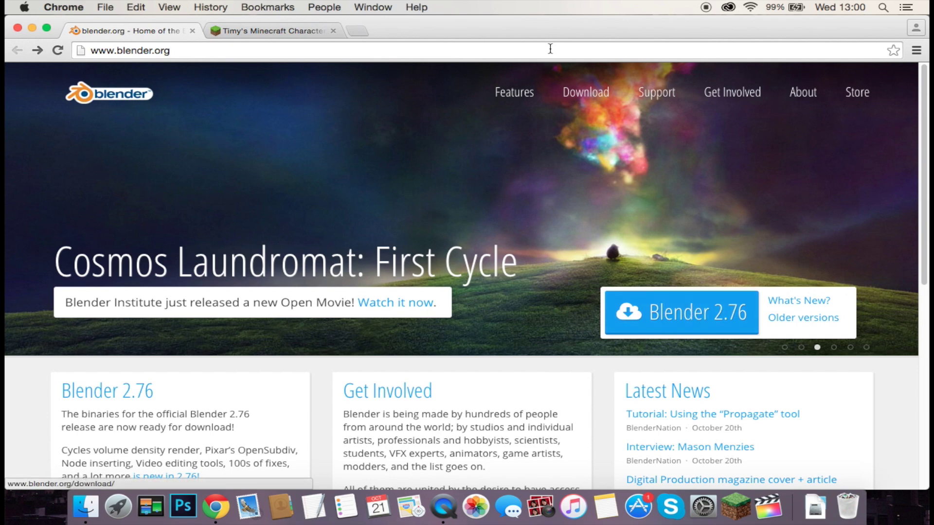
Open Blender's download page and request the 64-bit Mac OS X build.
click(585, 91)
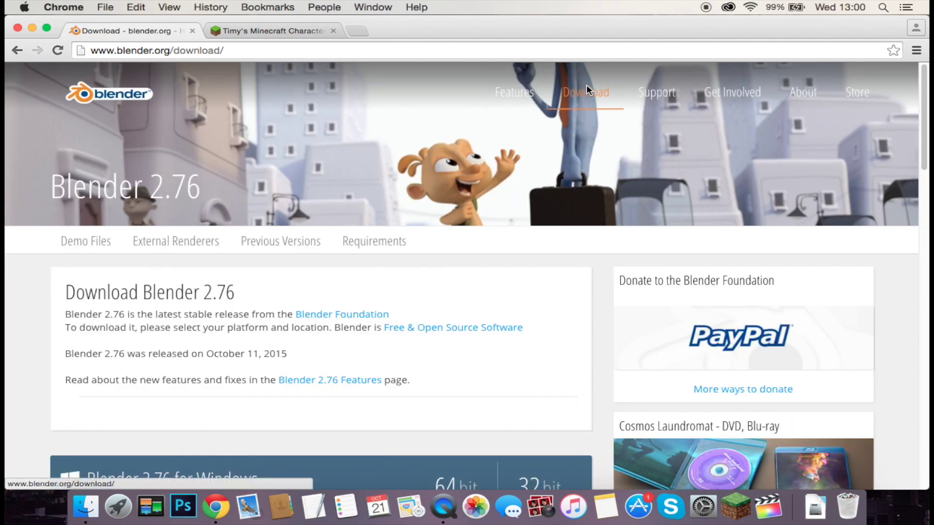
scroll(564, 163, down, 10)
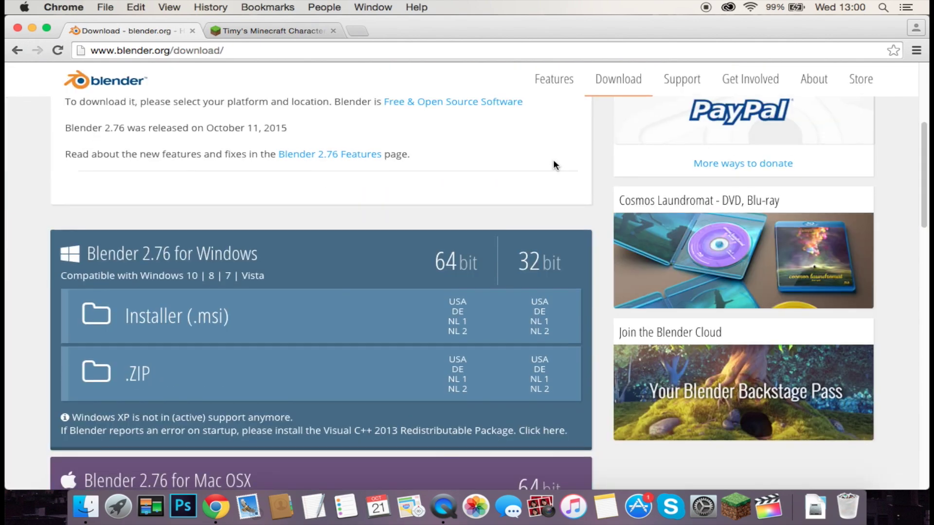
scroll(591, 166, down, 1)
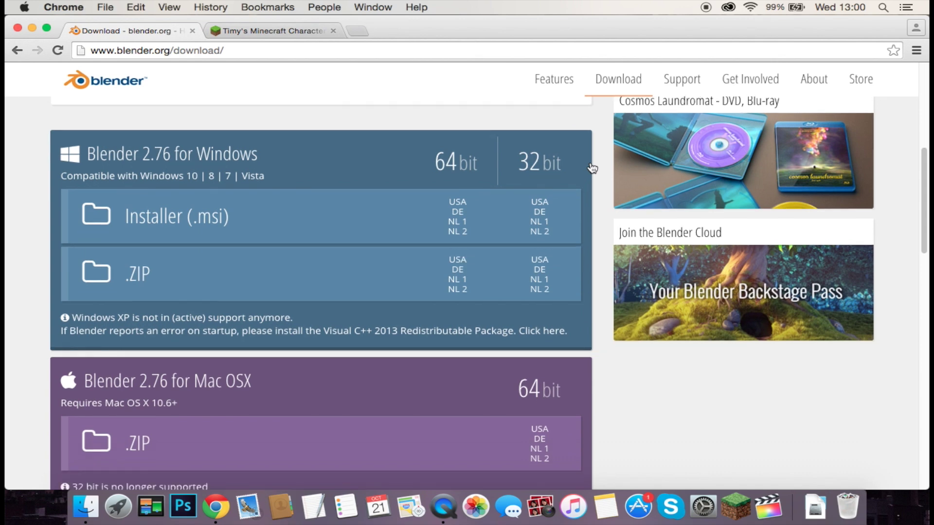
scroll(584, 176, down, 1)
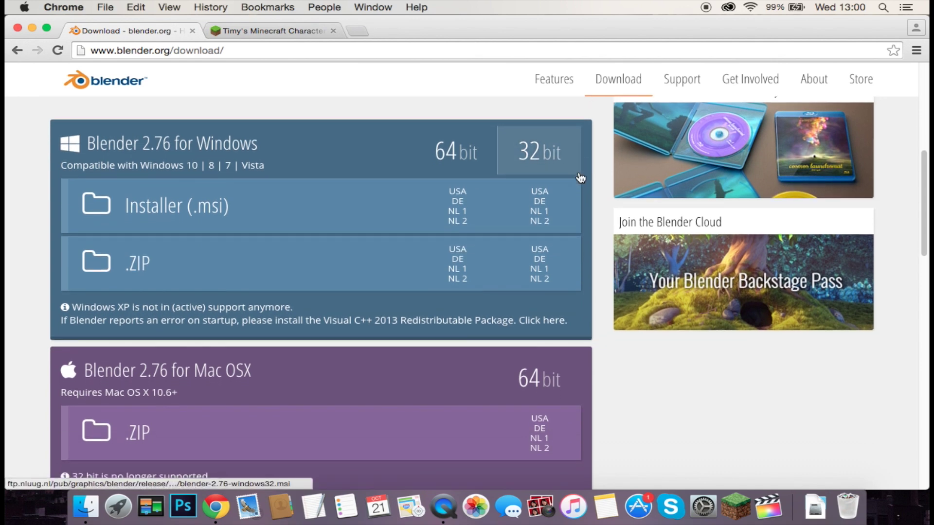
click(543, 380)
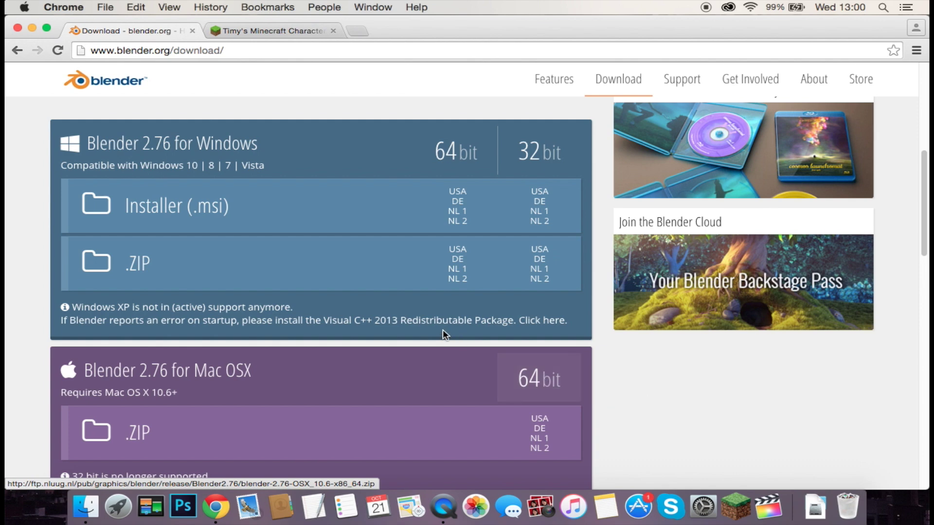
Download the Mac OS X .zip from the USA mirror, then return to the Minecraft rig forum thread.
scroll(438, 331, down, 1)
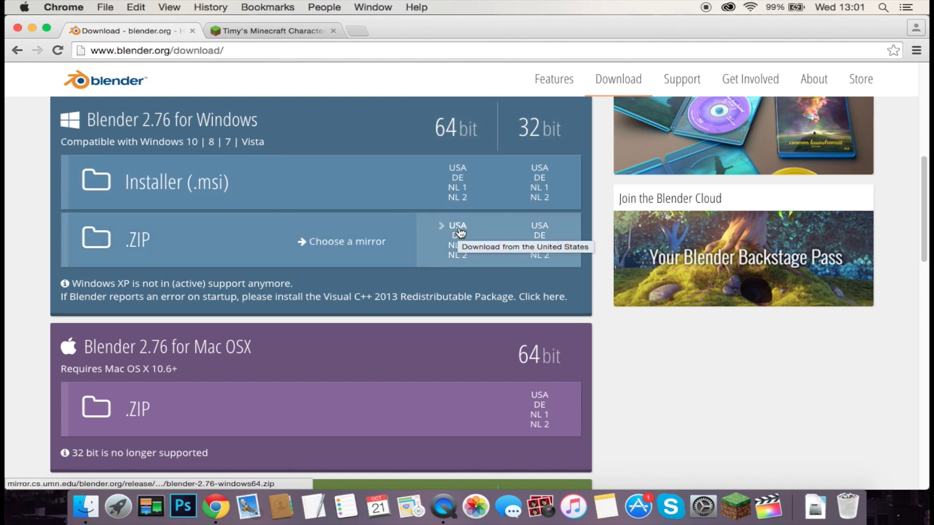
scroll(314, 363, down, 3)
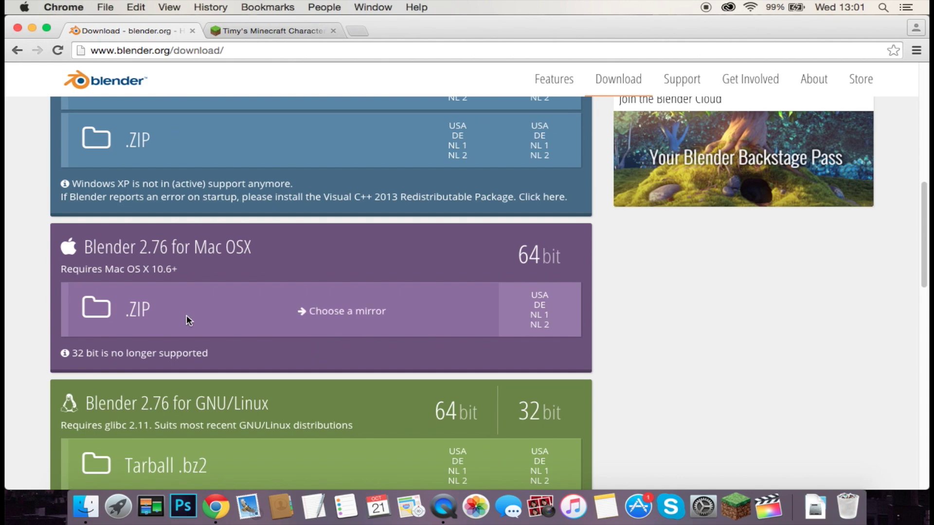
click(540, 296)
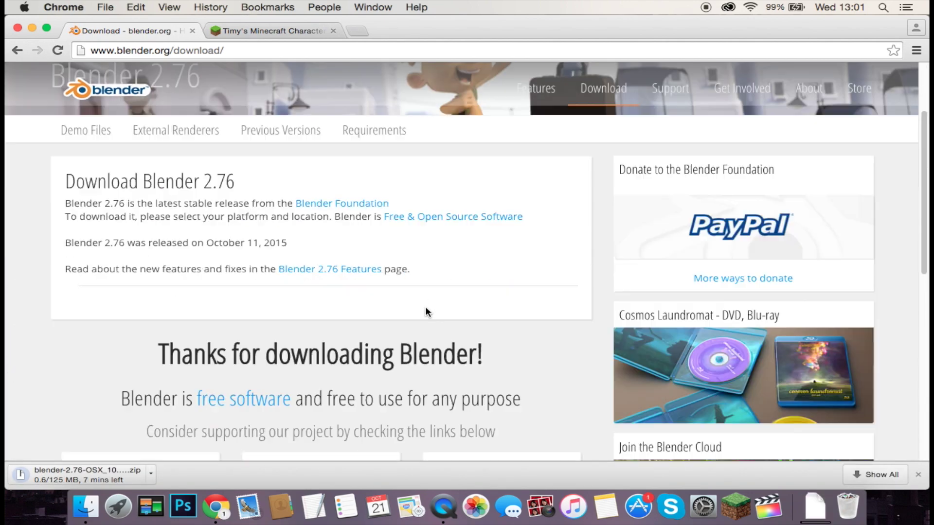
scroll(400, 314, down, 2)
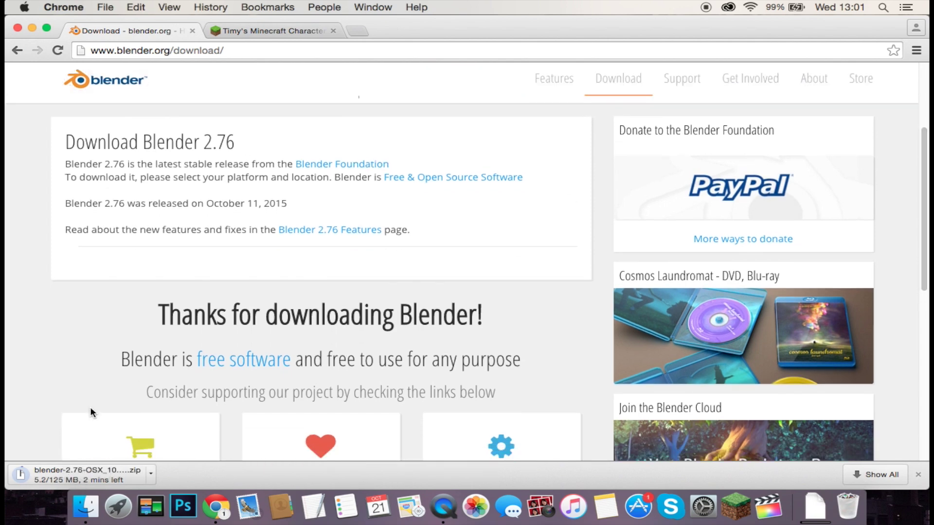
click(253, 31)
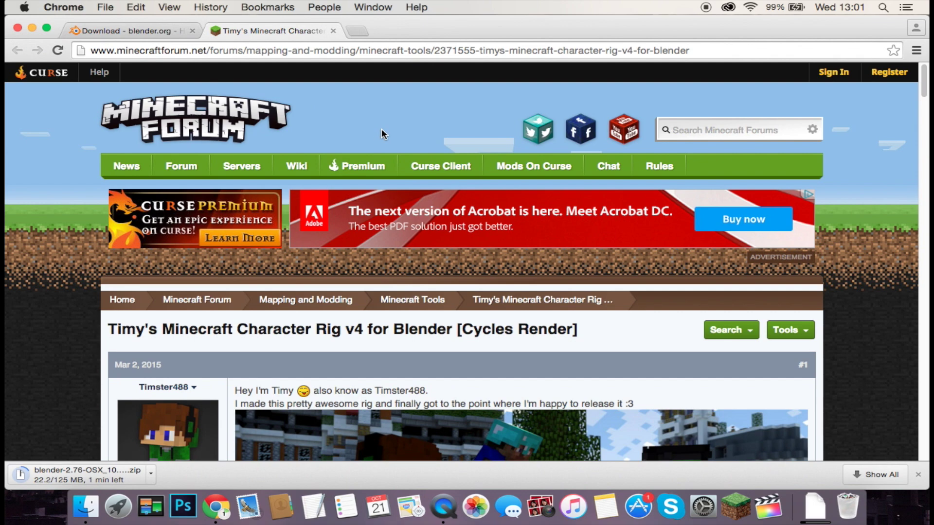
Scroll the forum post to its Download line and follow the mediafire.com link for Timy's Minecraft Rig v4.zip.
scroll(389, 128, down, 10)
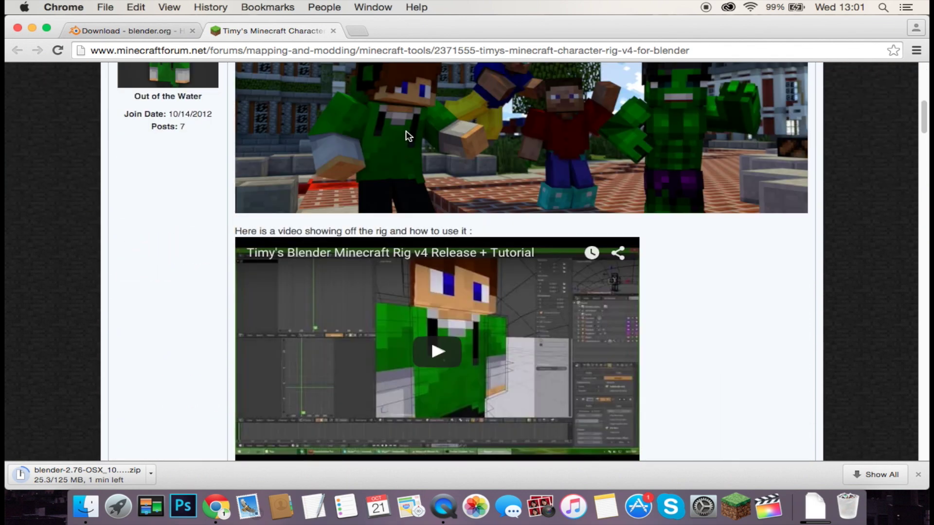
scroll(408, 137, down, 8)
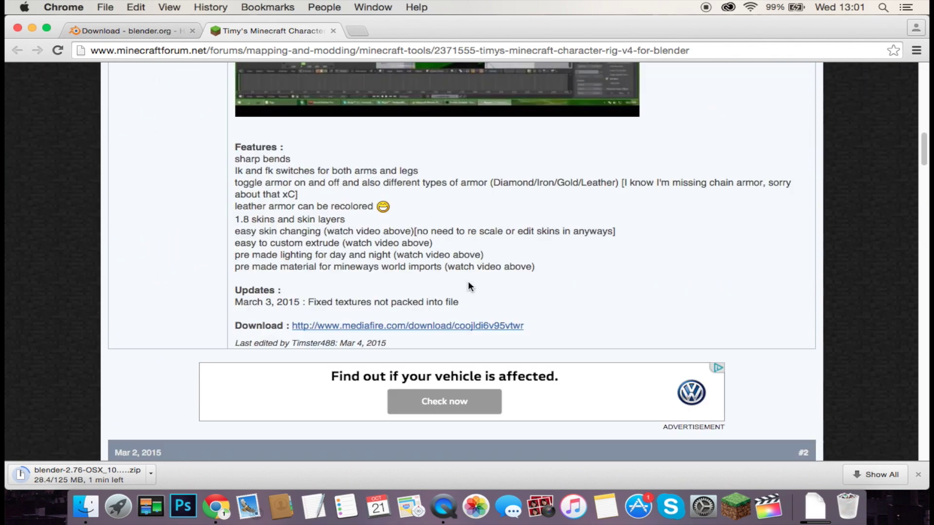
click(476, 326)
scroll(474, 279, up, 20)
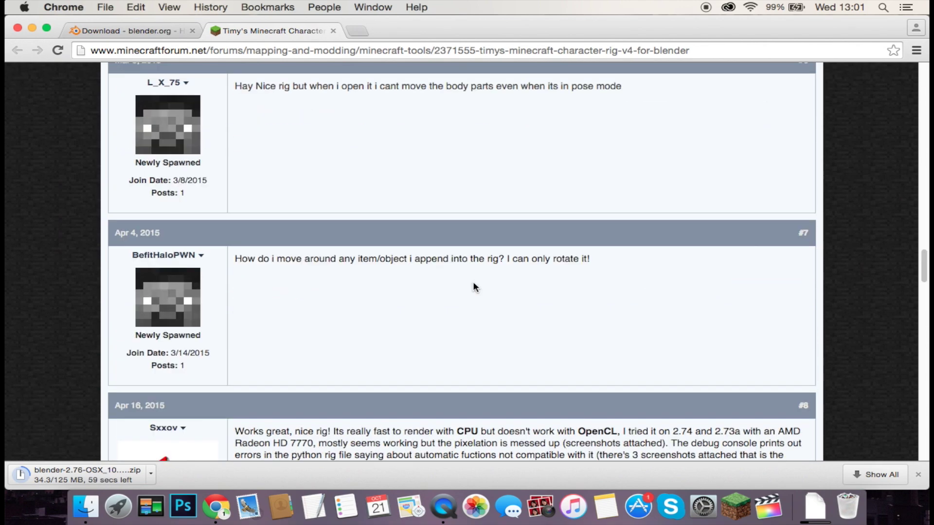
scroll(476, 276, down, 8)
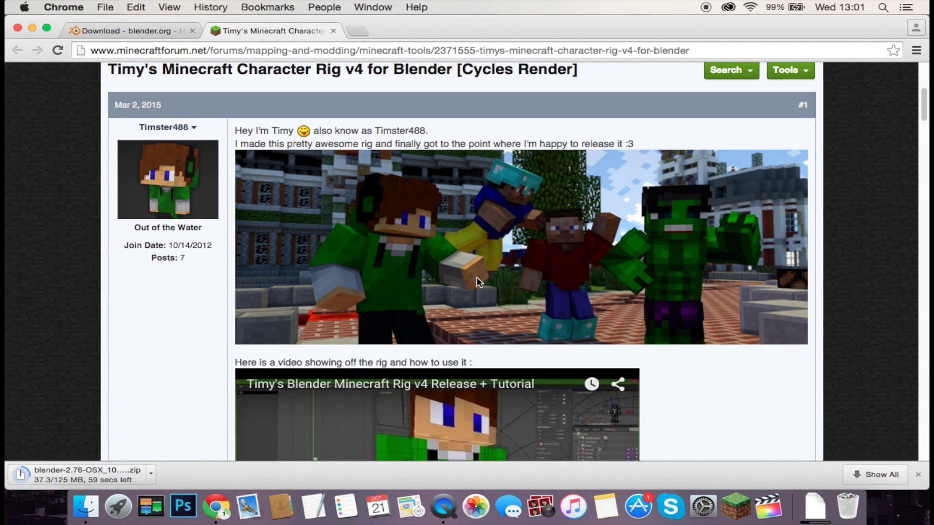
scroll(475, 286, down, 3)
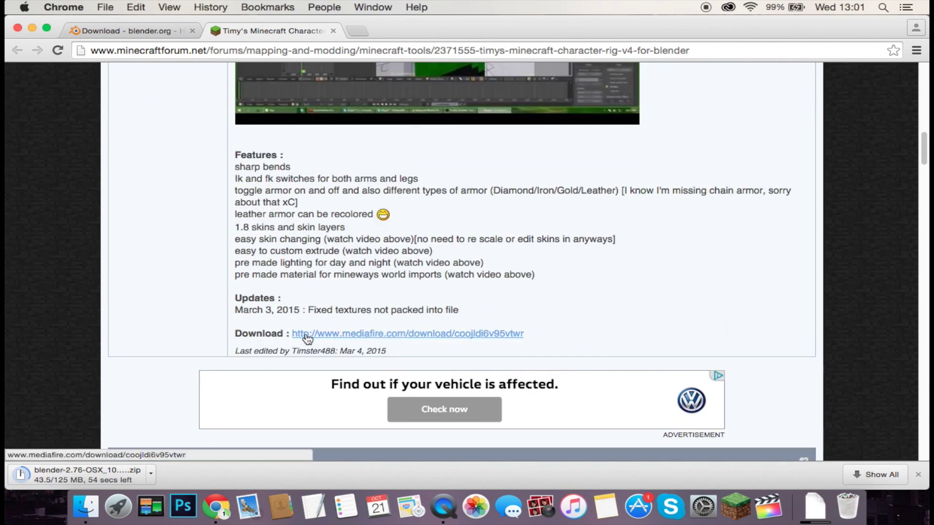
click(471, 335)
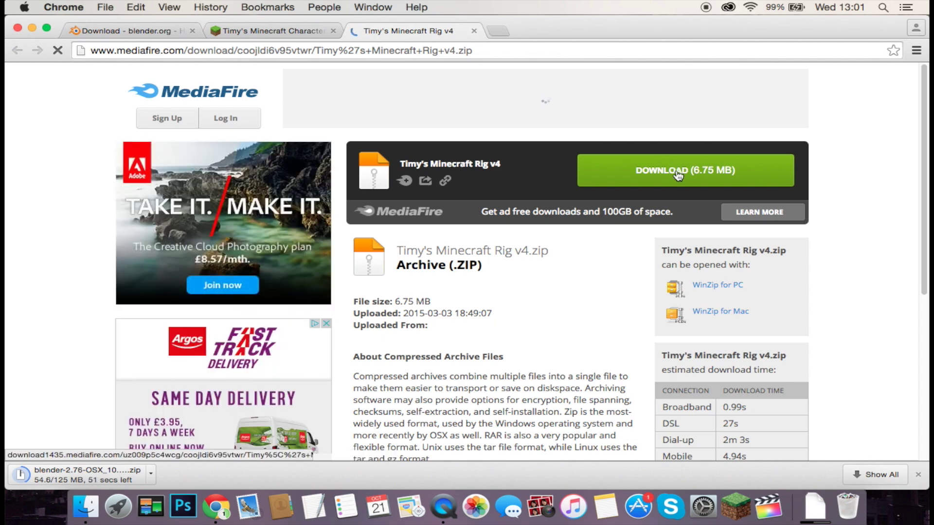
Download Timy's Minecraft Rig v4.zip from MediaFire, then close the pop-up tab and the Chrome window.
click(677, 175)
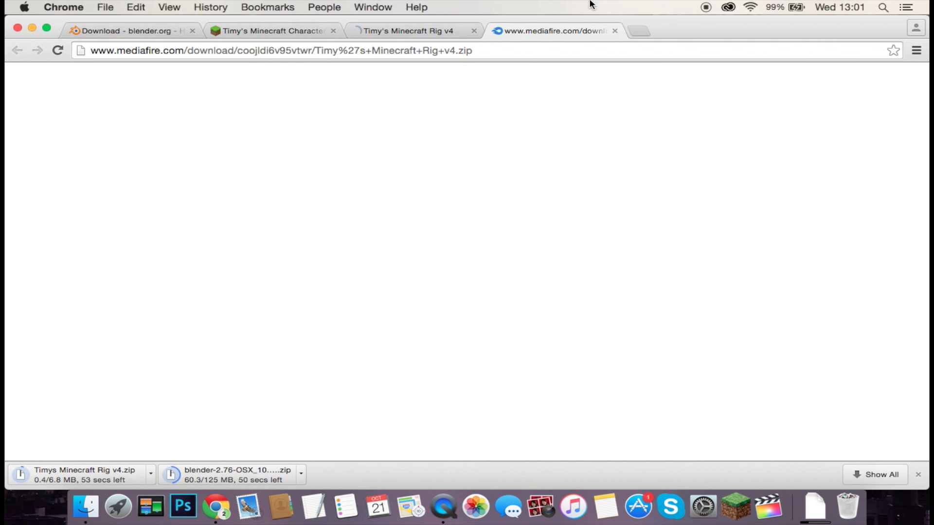
click(615, 31)
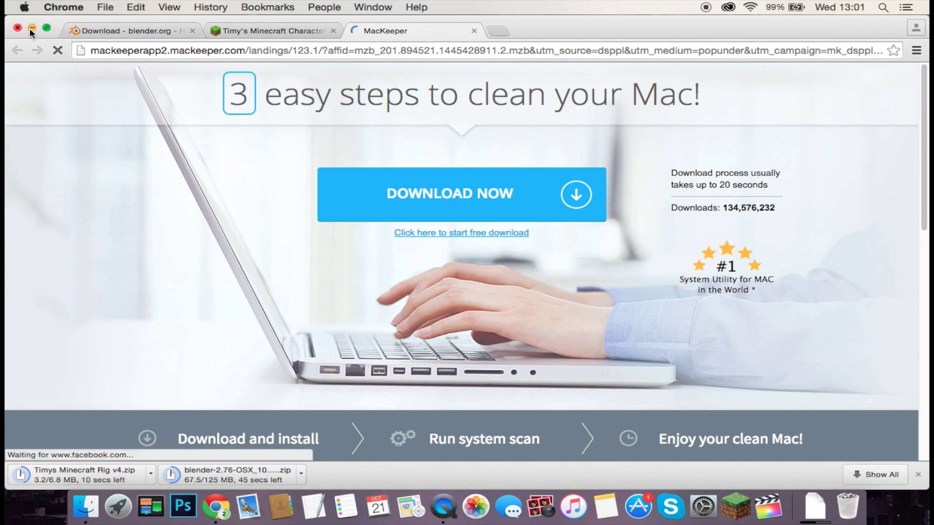
click(17, 28)
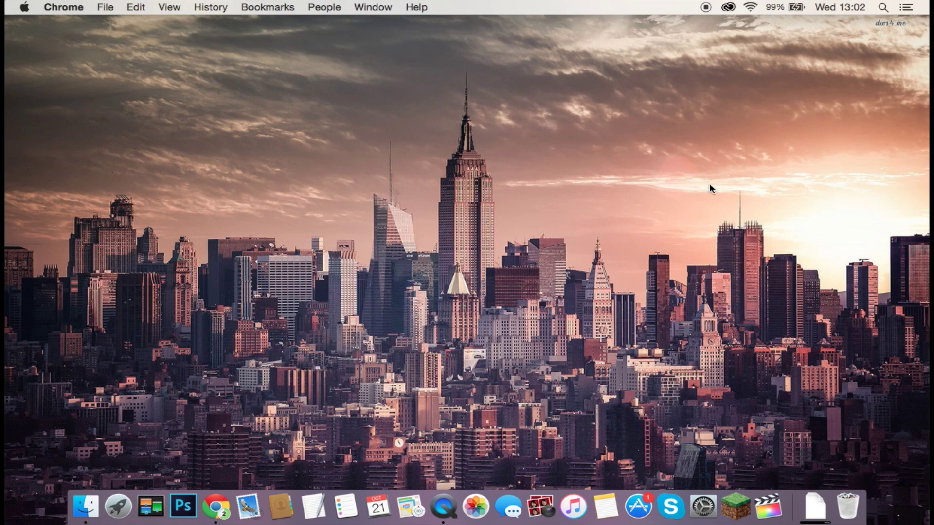
Focus the desktop, then open and dismiss the Downloads stack and a Finder window.
click(619, 431)
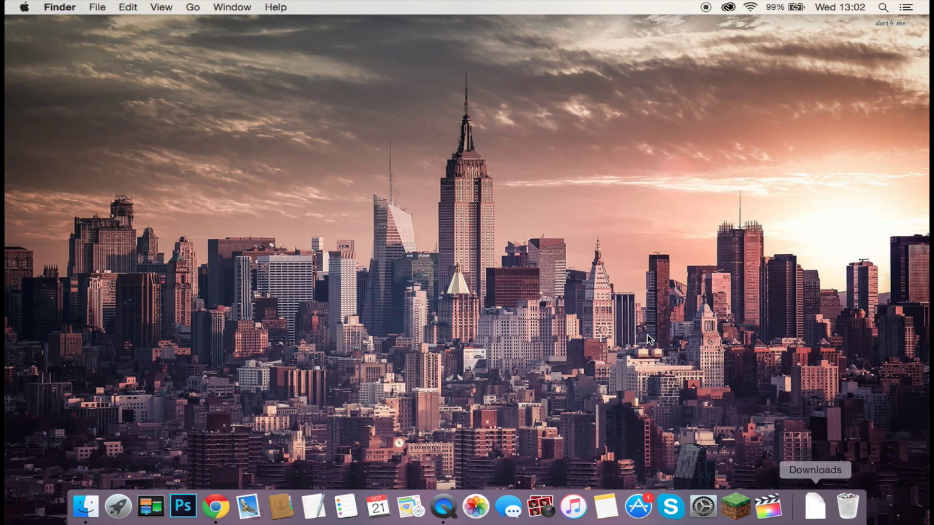
drag(659, 375, 294, 295)
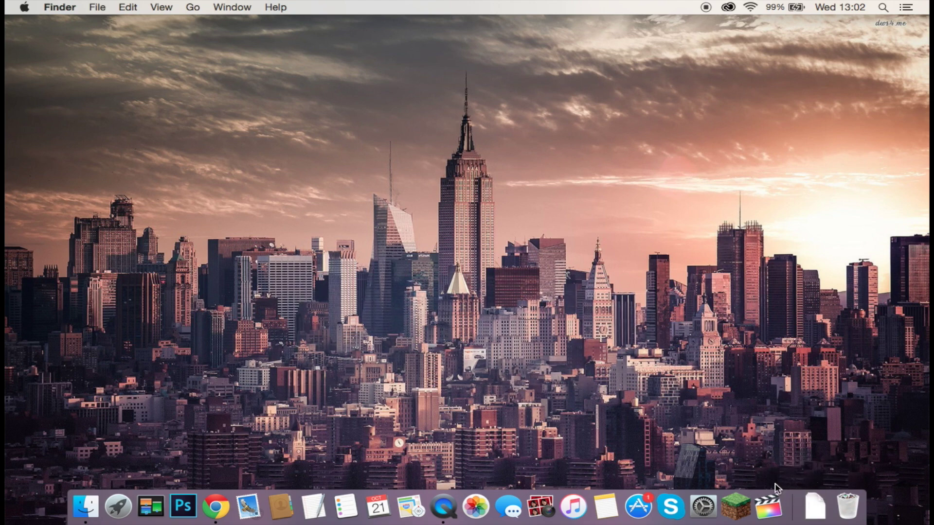
click(815, 507)
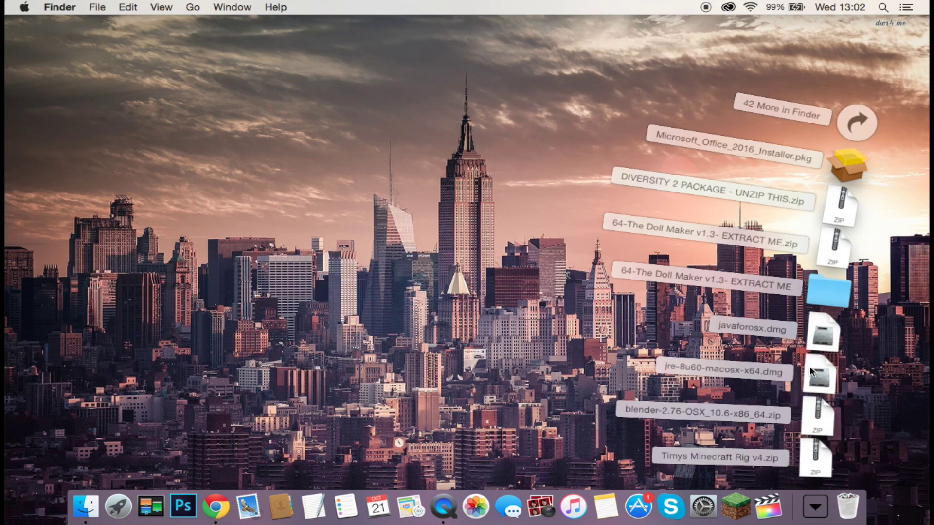
click(864, 460)
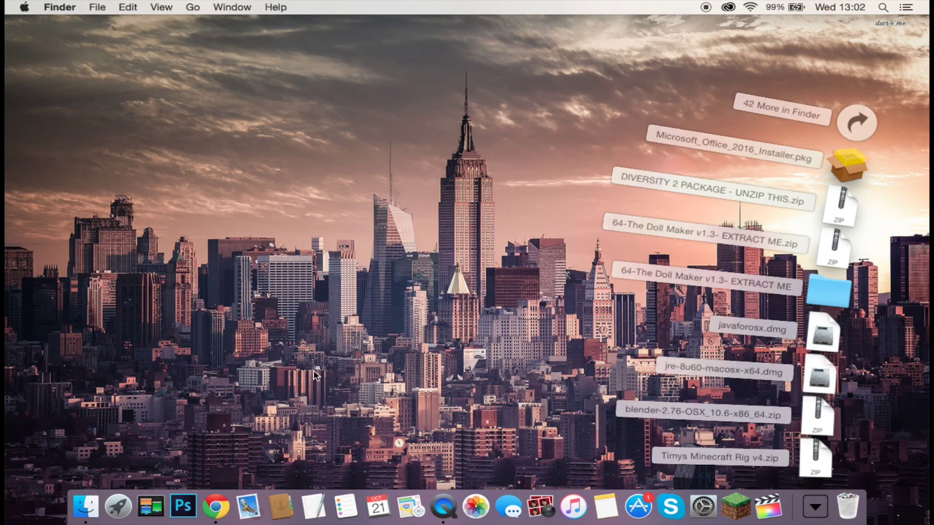
click(313, 370)
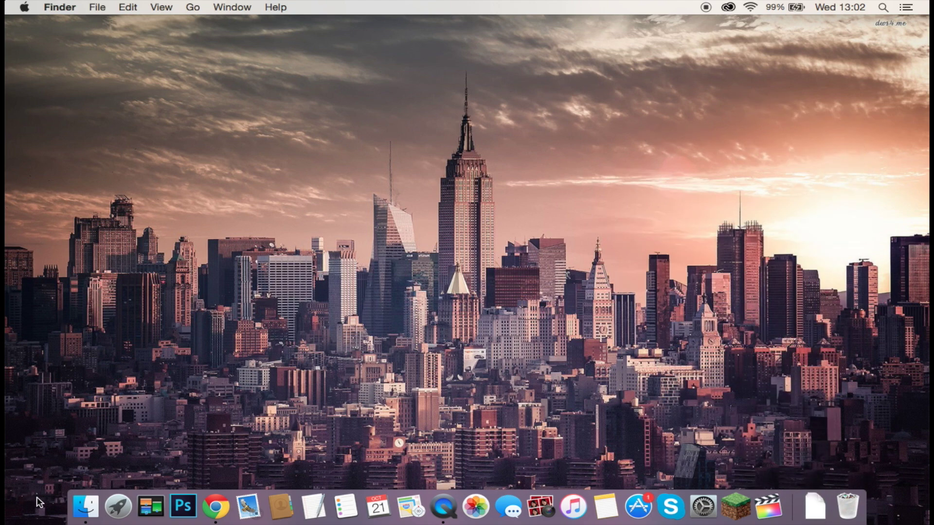
click(84, 507)
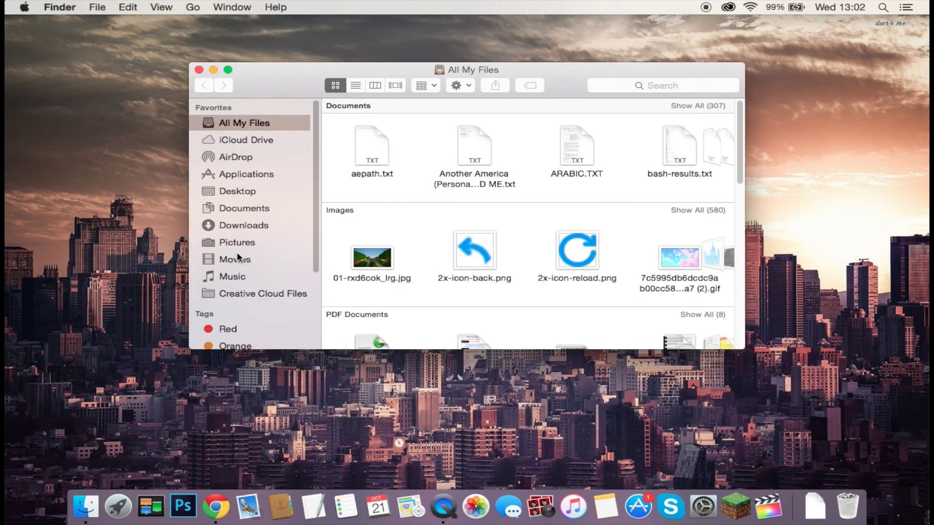
click(199, 69)
Drag the Blender 2.76 zip and Timys Minecraft Rig v4.zip from Downloads onto the desktop, side by side.
click(815, 507)
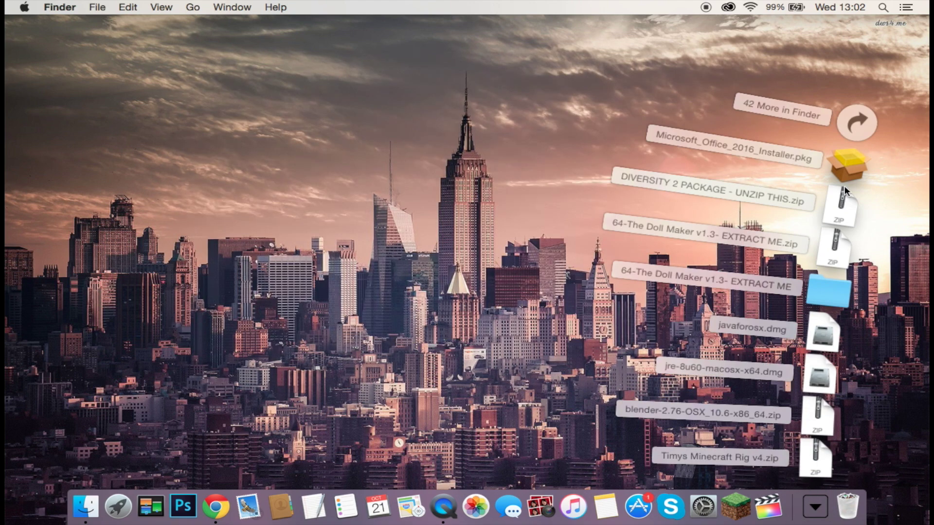
drag(817, 414, 343, 229)
click(815, 507)
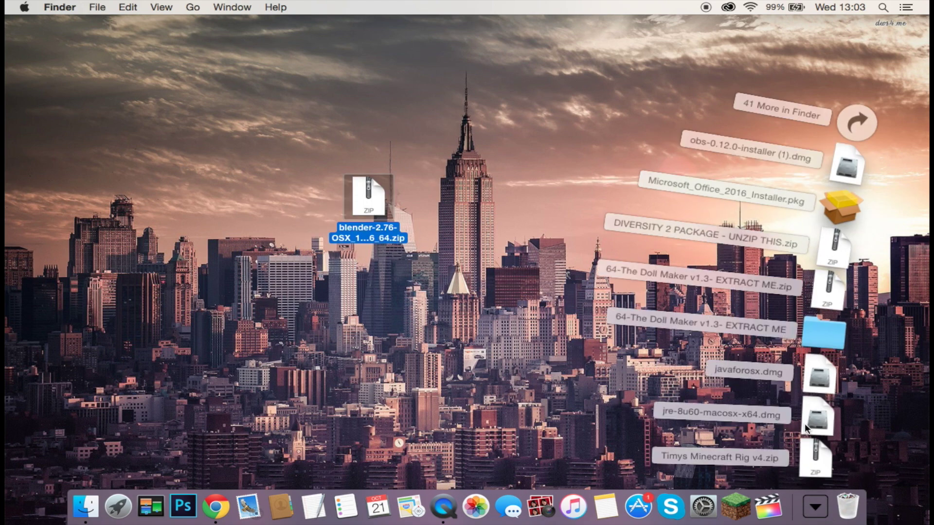
drag(810, 462, 483, 204)
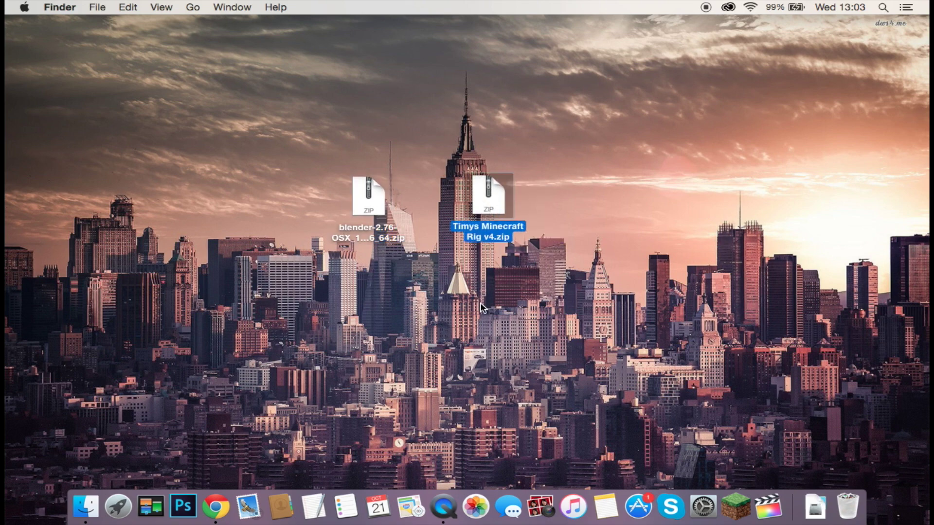
drag(362, 192, 390, 196)
drag(488, 195, 531, 207)
drag(382, 202, 419, 200)
click(404, 356)
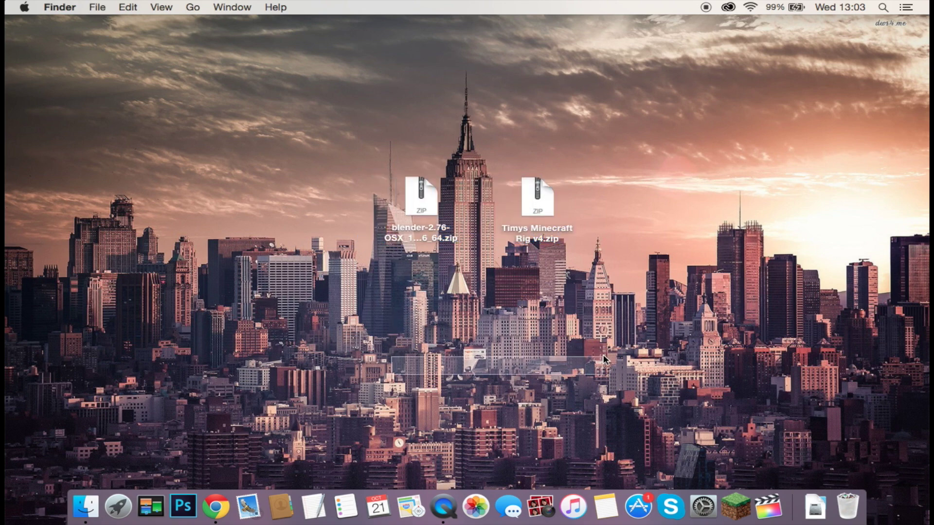
drag(402, 288, 425, 202)
Extract the Blender zip and Timys Minecraft Rig v4.zip, placing each folder below its zip.
double_click(425, 199)
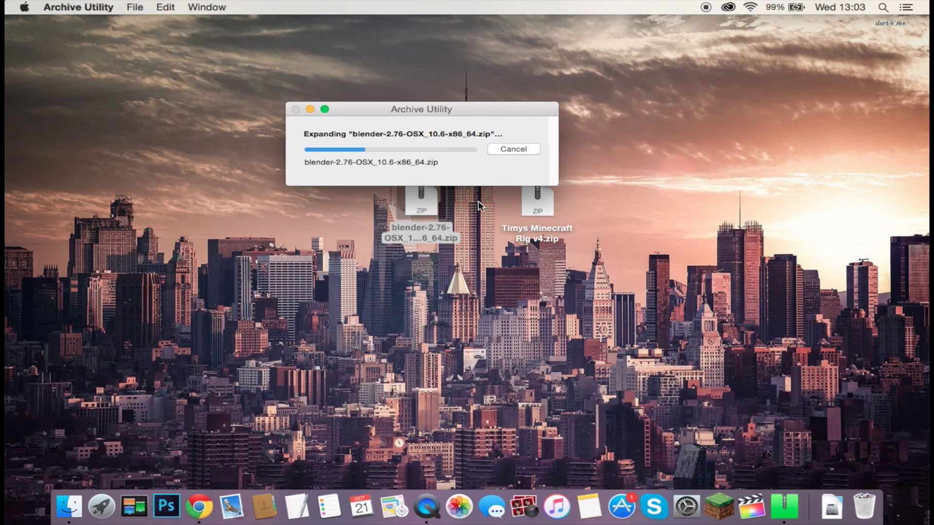
drag(414, 110, 355, 73)
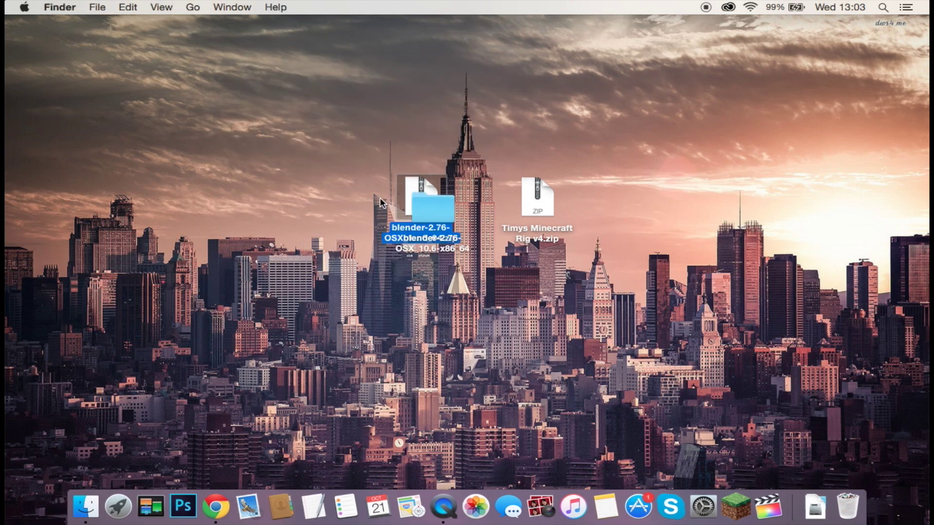
drag(428, 214, 419, 270)
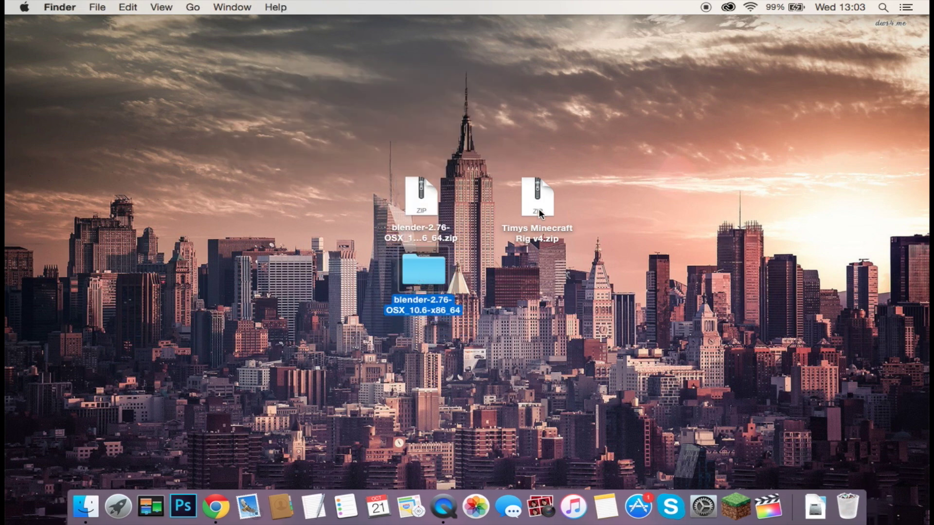
click(538, 211)
double_click(539, 213)
drag(572, 209, 567, 271)
Open the blender-2.76-OSX_10.6-x86_64 folder and launch the Blender app.
double_click(427, 271)
mouse_move(258, 75)
mouse_down()
mouse_move(325, 342)
mouse_move(375, 41)
mouse_move(266, 62)
mouse_up()
double_click(381, 108)
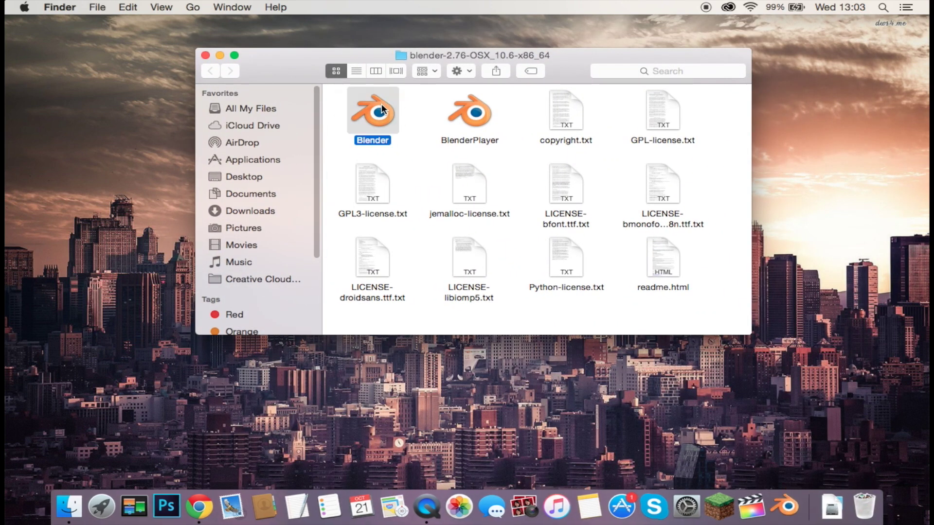
Allow Blender 2.76 to open, look around the default cube scene, quit, and close the Blender folder.
click(603, 192)
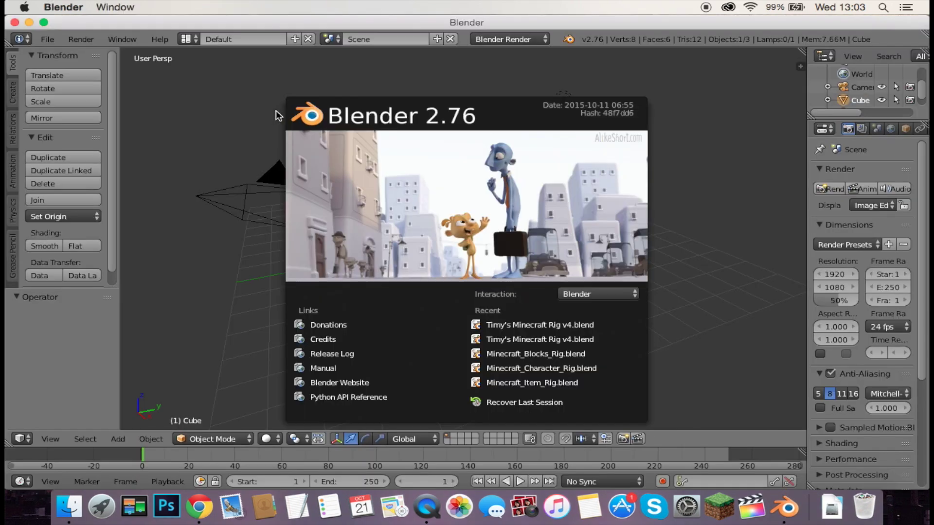
middle_drag(326, 131, 479, 134)
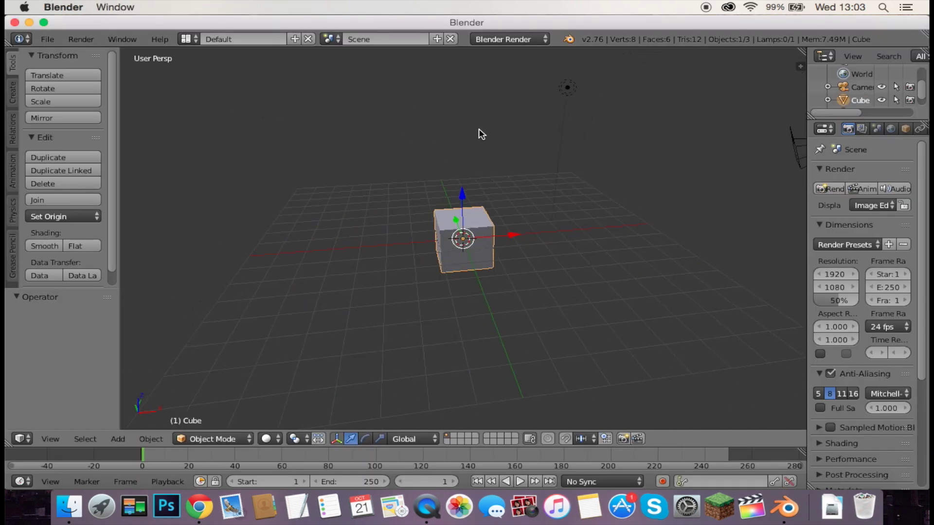
click(15, 22)
click(206, 55)
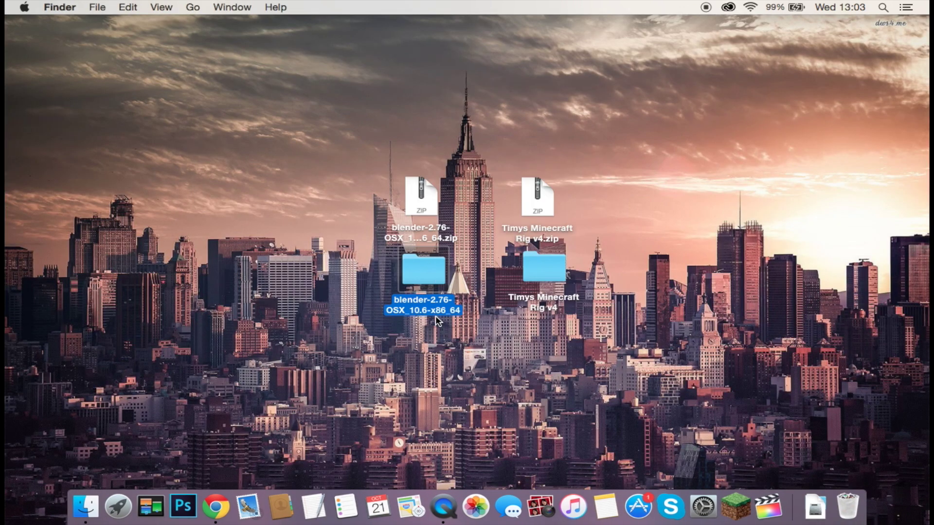
Open Timy's Minecraft Rig v4.blend from the Timys Minecraft Rig v4 folder in Blender.
double_click(548, 268)
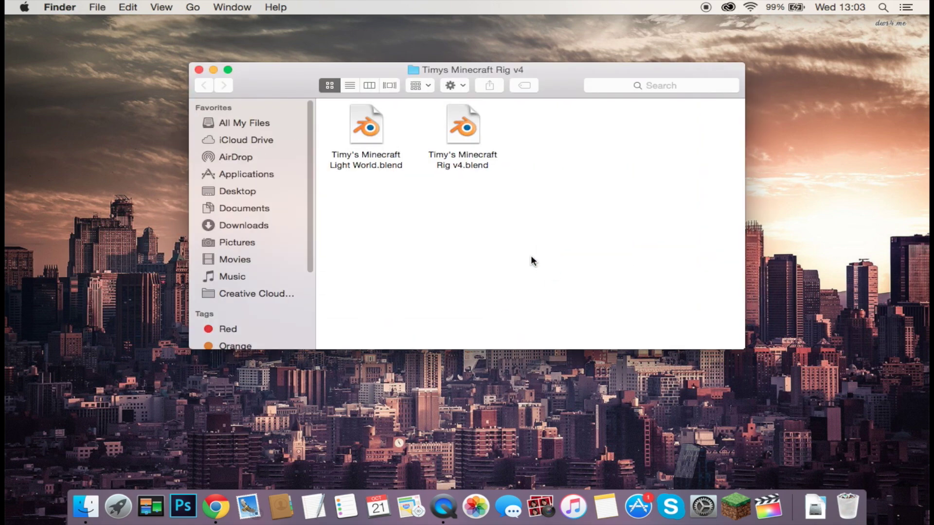
double_click(442, 129)
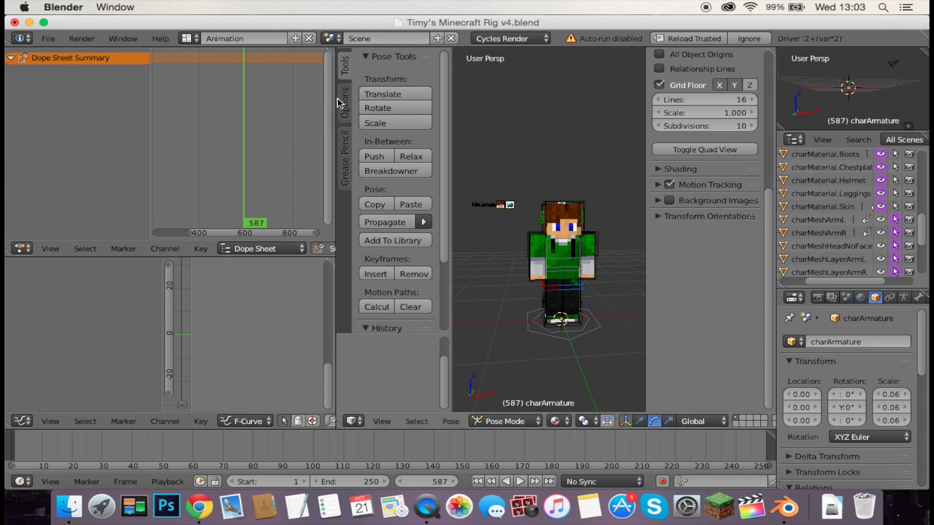
Jump the animation to frame 711 and widen the 3D view over the left editors.
click(272, 123)
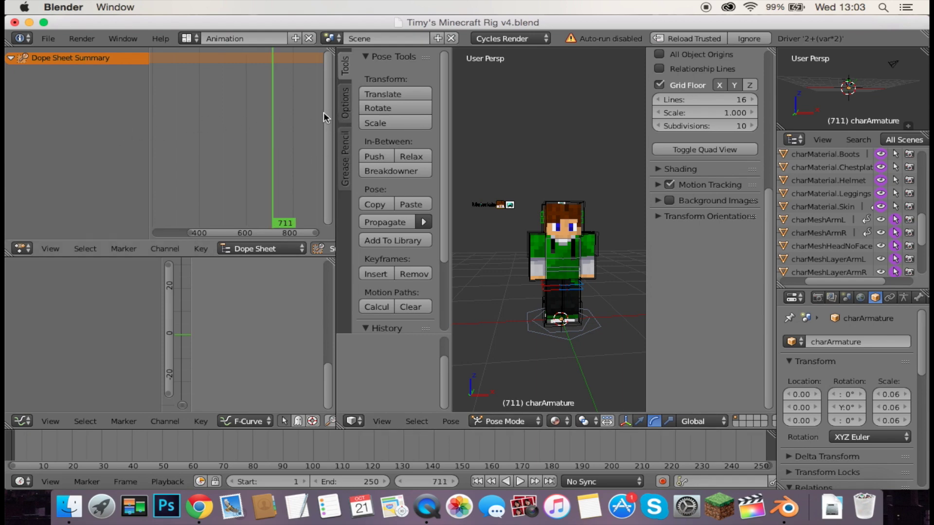
drag(335, 117, 5, 116)
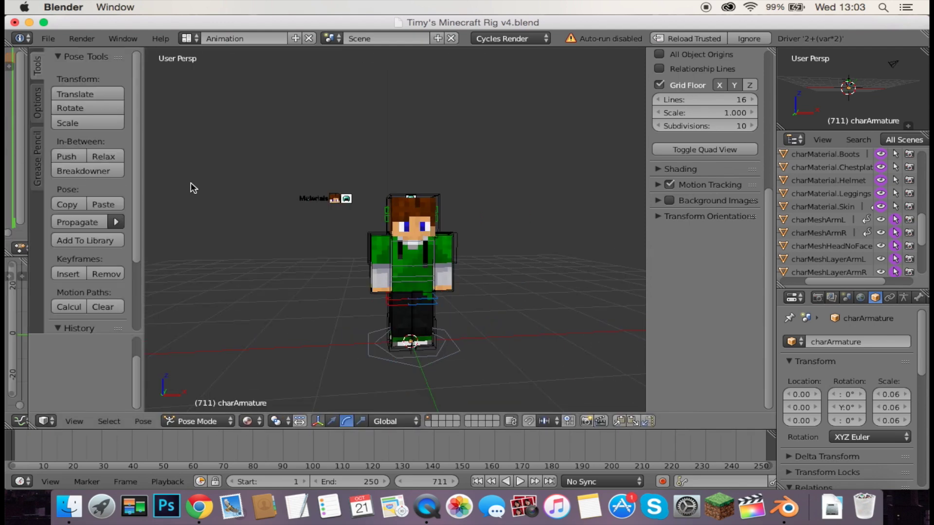
middle_drag(275, 194, 253, 201)
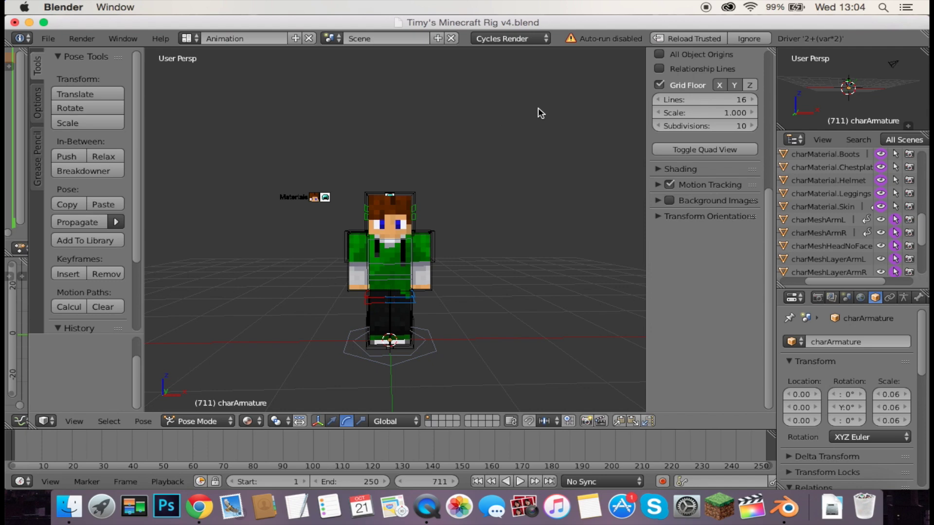
Reload the rig file with trusted scripts, confirm Revert, and widen the 3D view again.
click(700, 42)
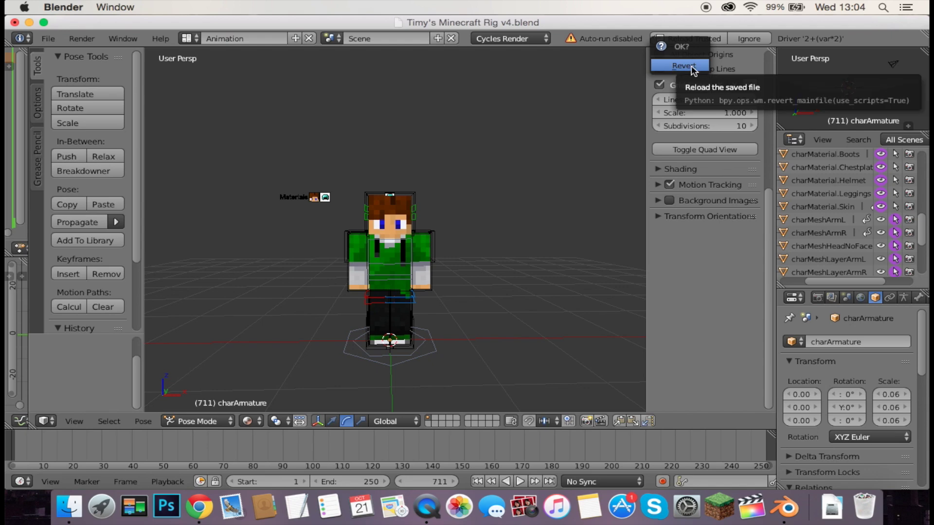
click(693, 67)
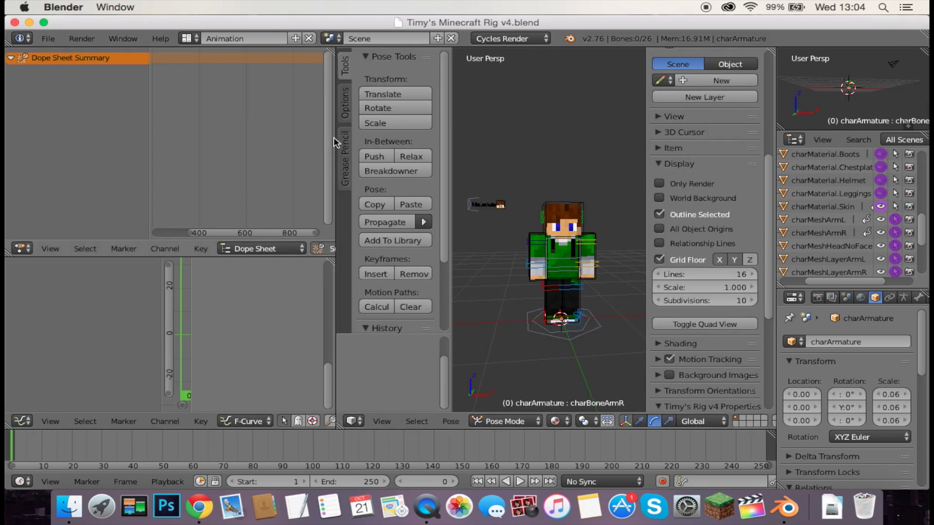
drag(334, 141, 27, 146)
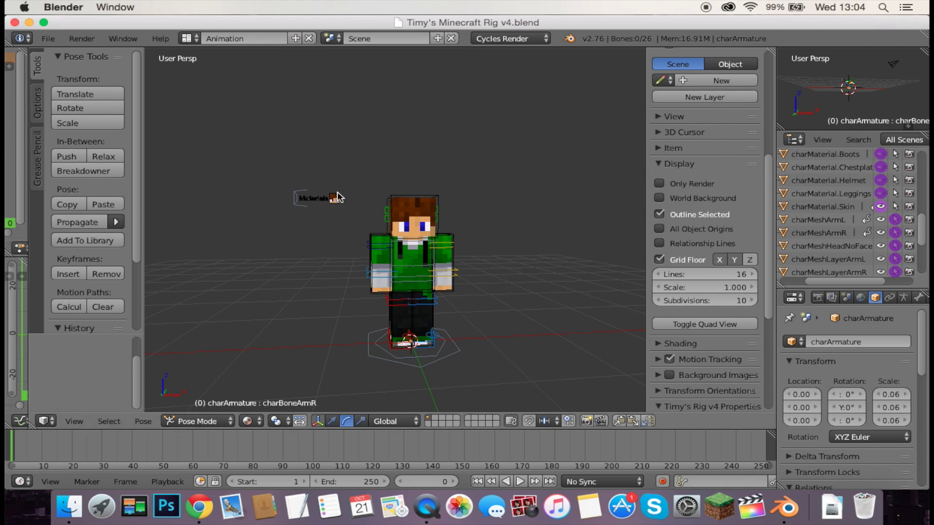
shift+scroll(515, 134, right, 3)
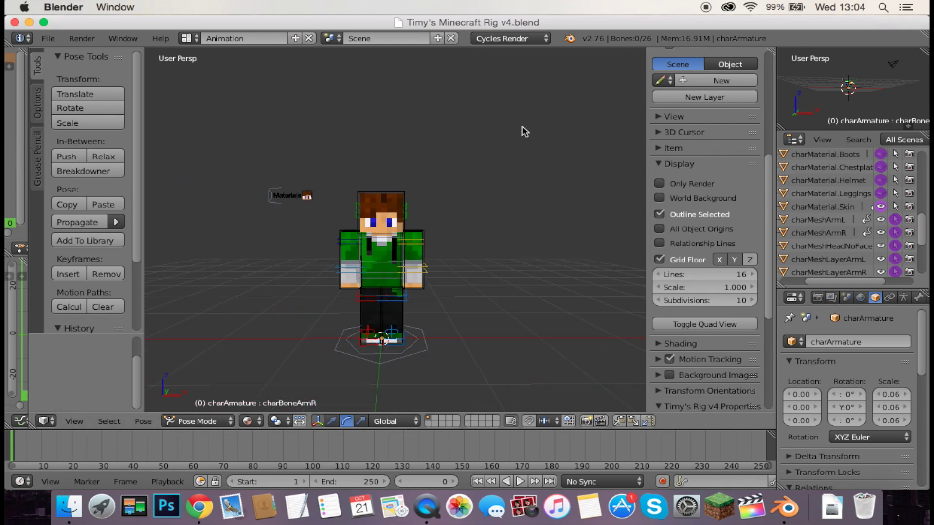